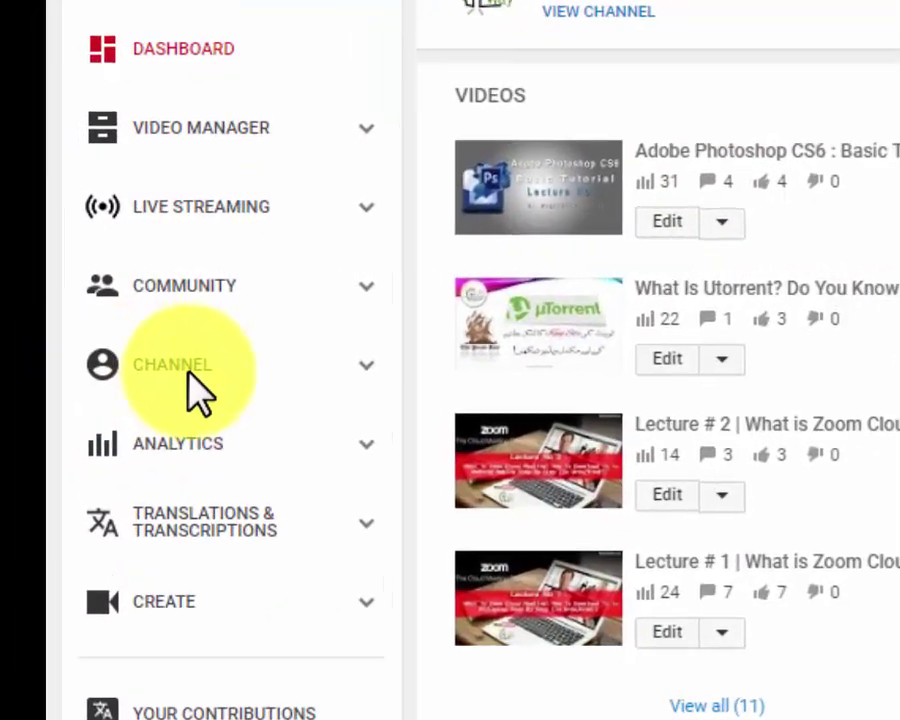
# Open the channel's Branding settings, keeping the current Windows color scheme without further reminders.
pyautogui.click(210, 383)
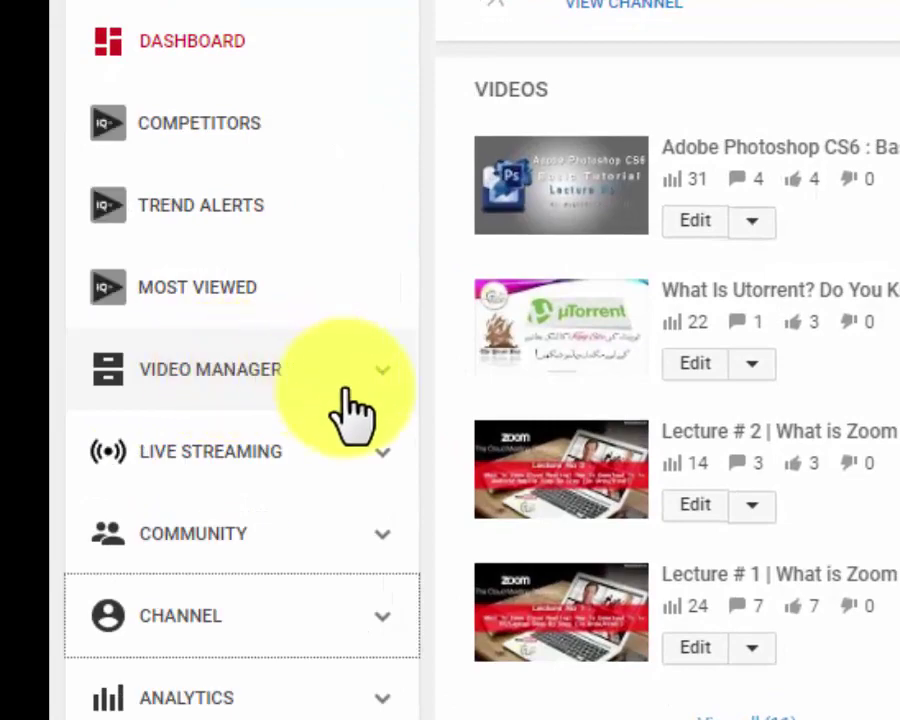
pyautogui.click(177, 641)
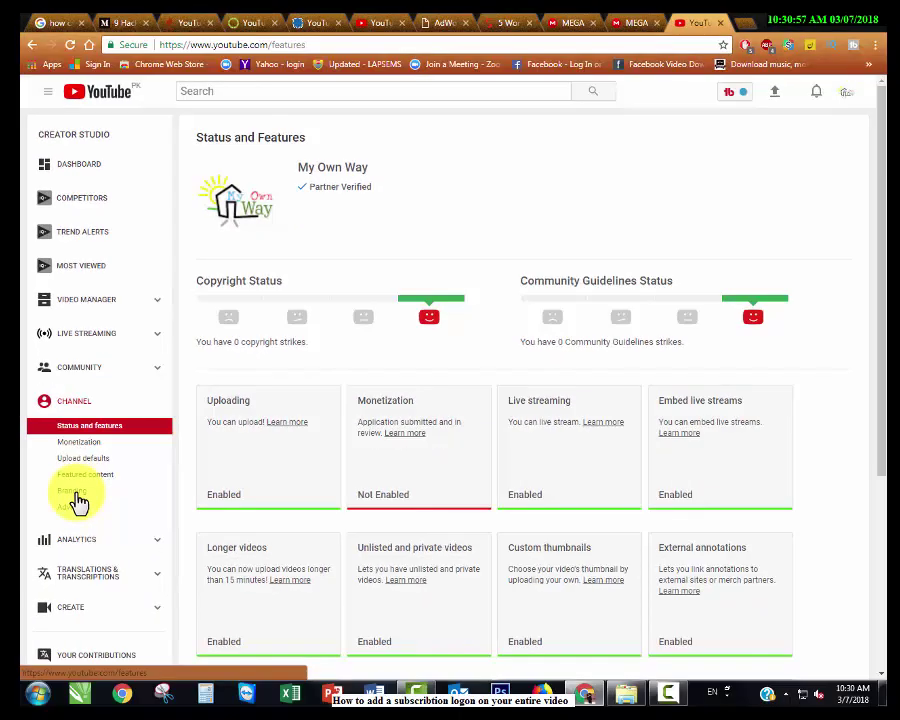
pyautogui.click(83, 501)
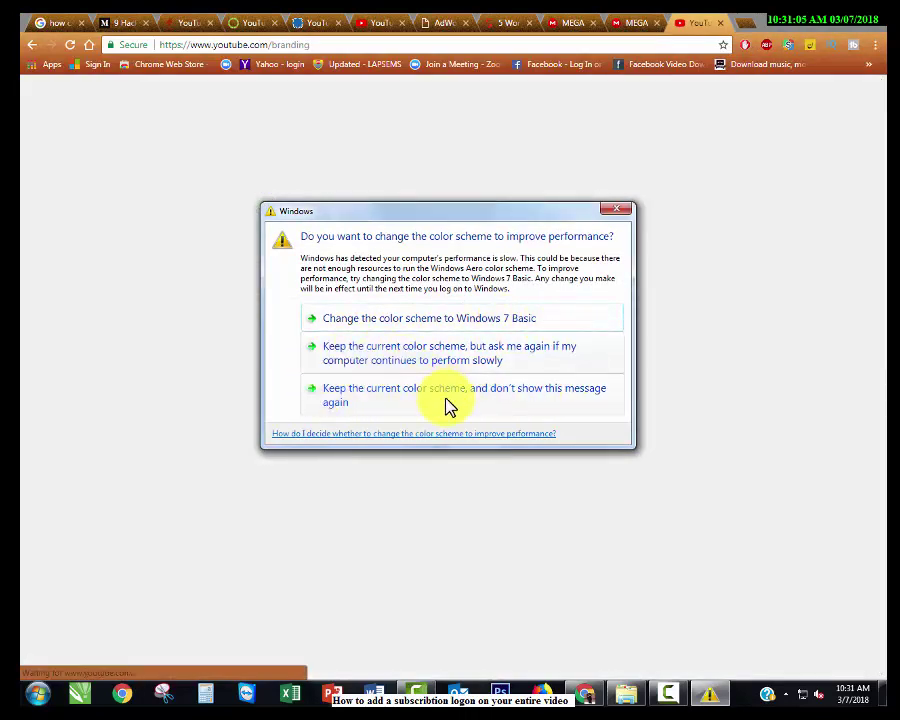
pyautogui.click(365, 405)
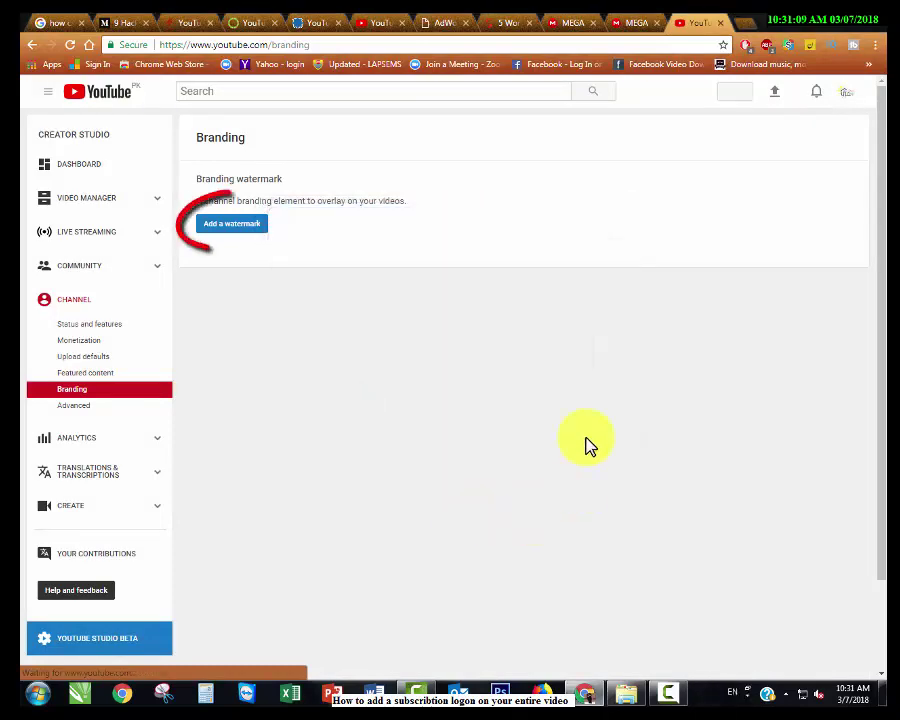
pyautogui.click(71, 492)
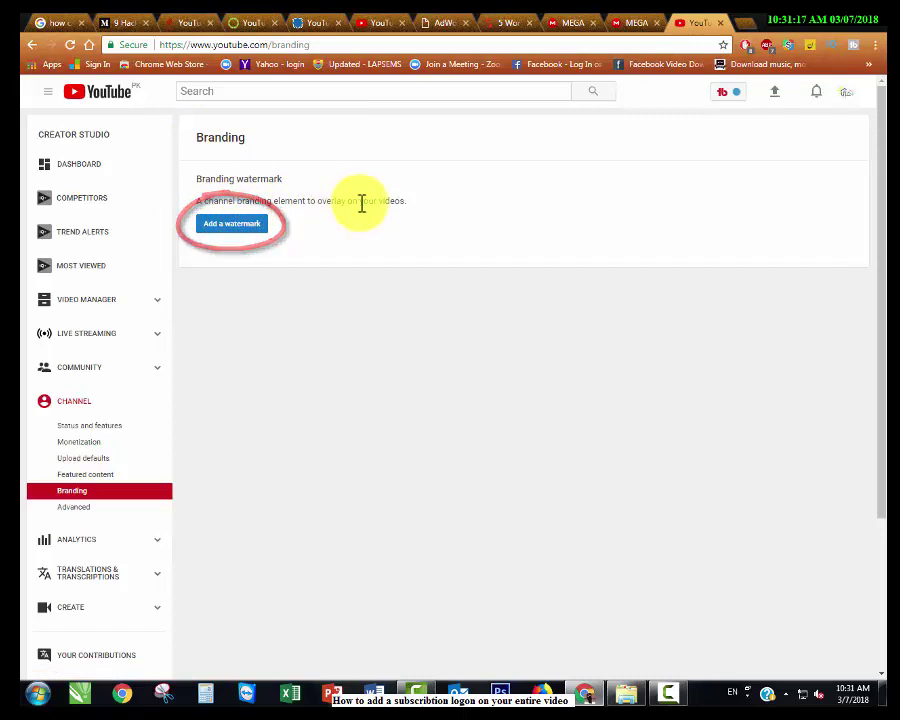
# Start adding a branding watermark and review the recommended file format and maximum file size.
pyautogui.click(235, 228)
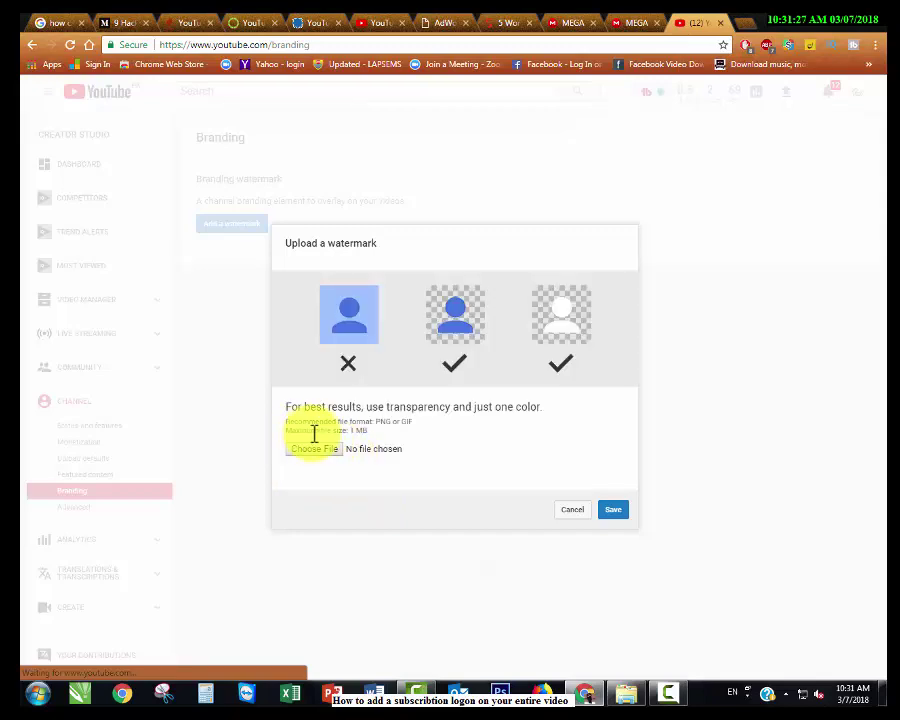
pyautogui.moveTo(368, 428); pyautogui.dragTo(290, 428)
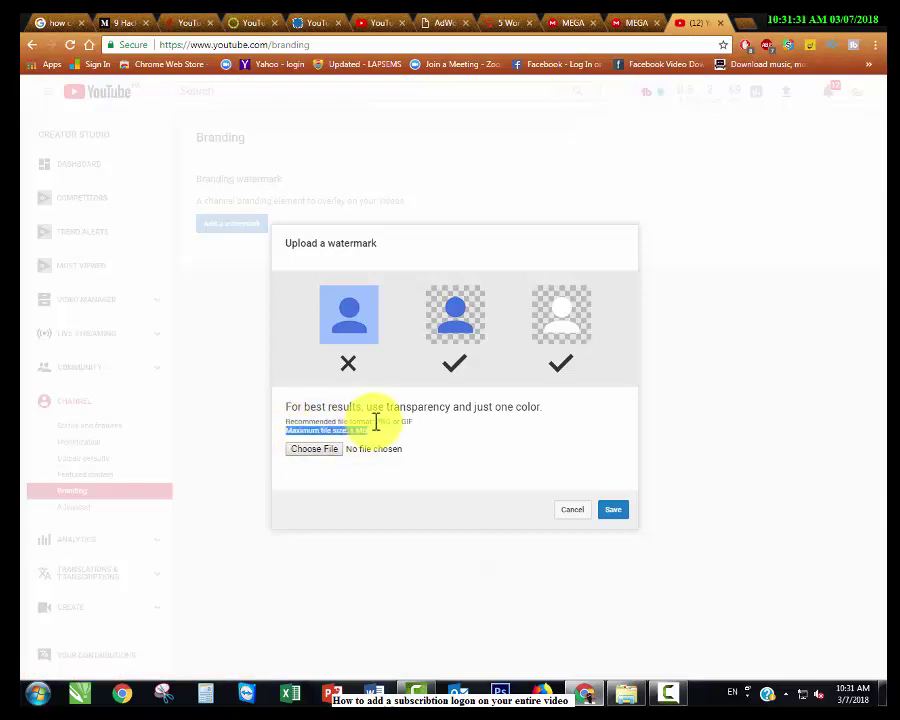
pyautogui.moveTo(376, 421); pyautogui.dragTo(426, 428)
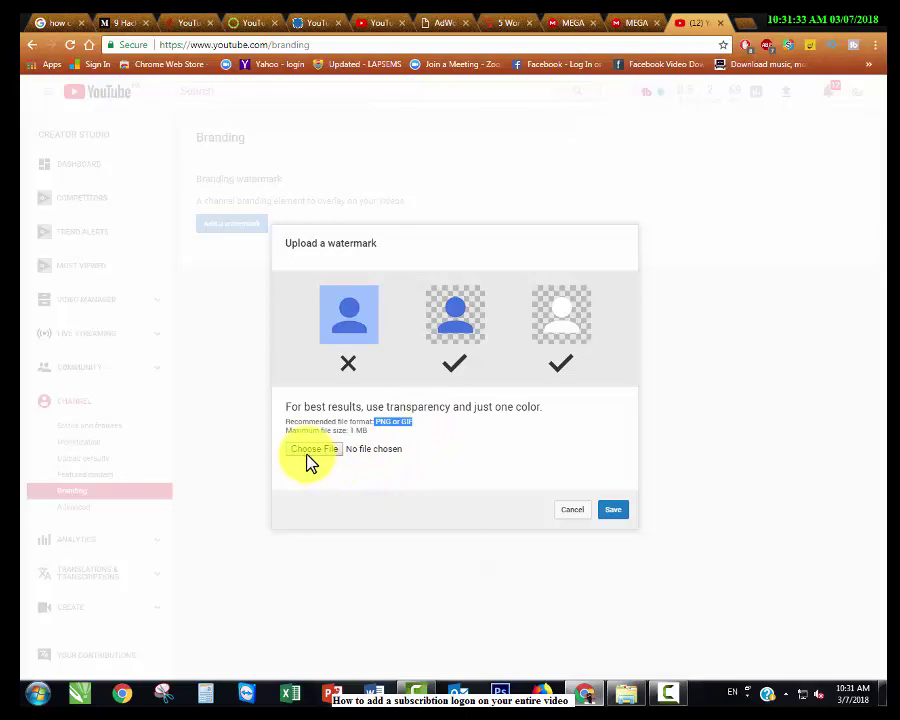
pyautogui.moveTo(287, 422); pyautogui.dragTo(412, 422)
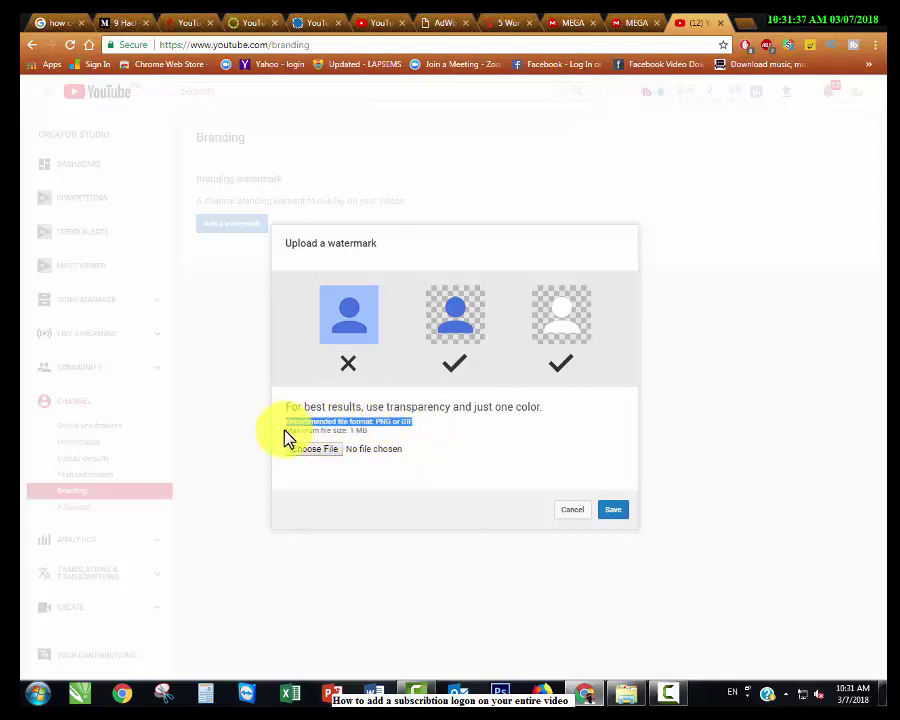
pyautogui.moveTo(286, 430); pyautogui.dragTo(392, 444)
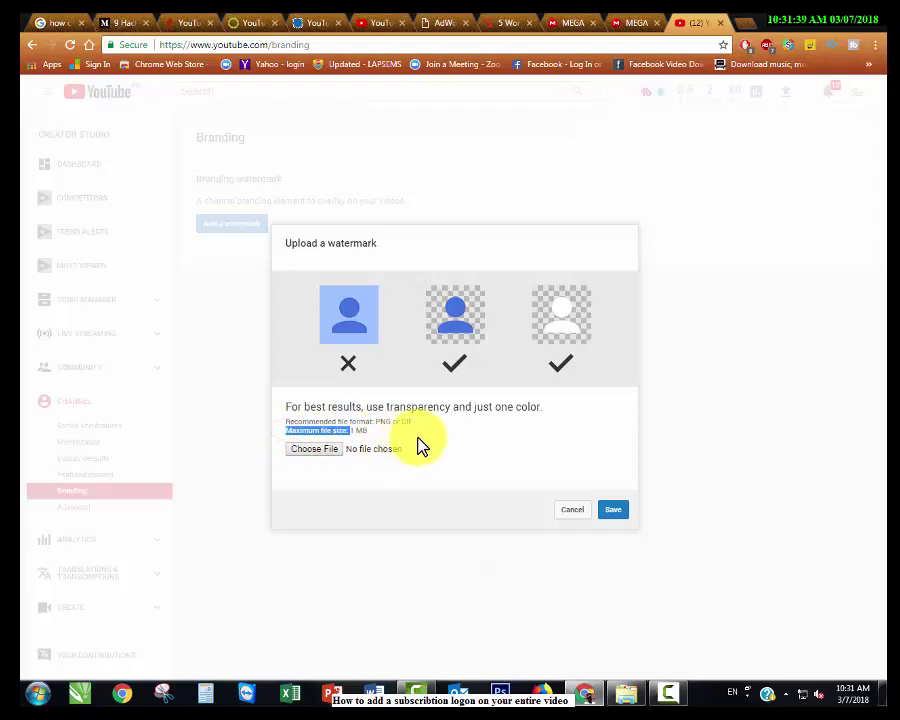
# Upload the desktop image "My Own Way - 1" as the channel's watermark and save it.
pyautogui.click(320, 460)
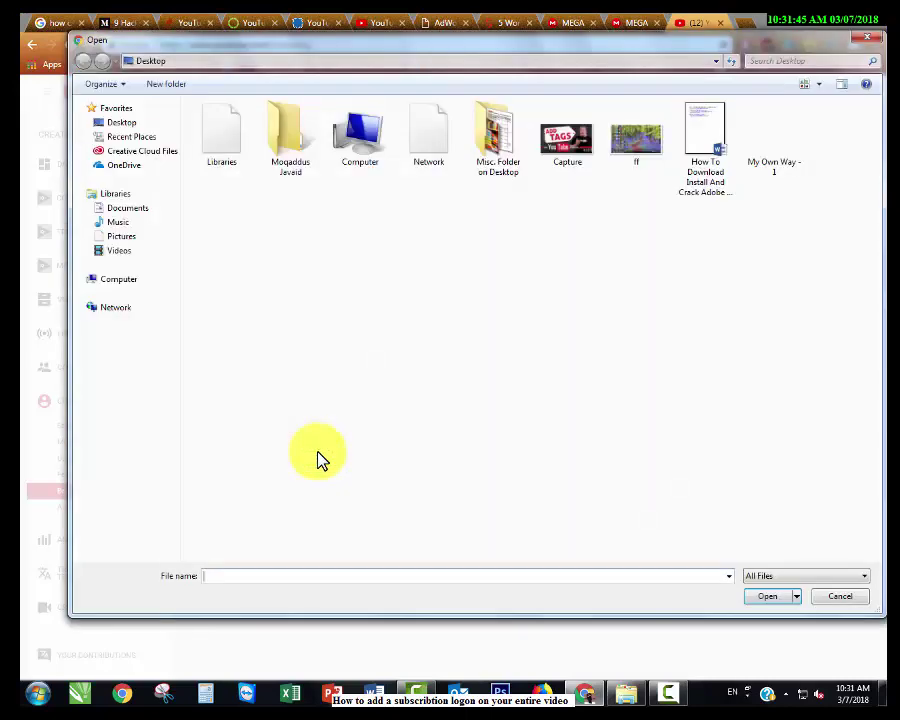
pyautogui.click(784, 170)
pyautogui.click(770, 597)
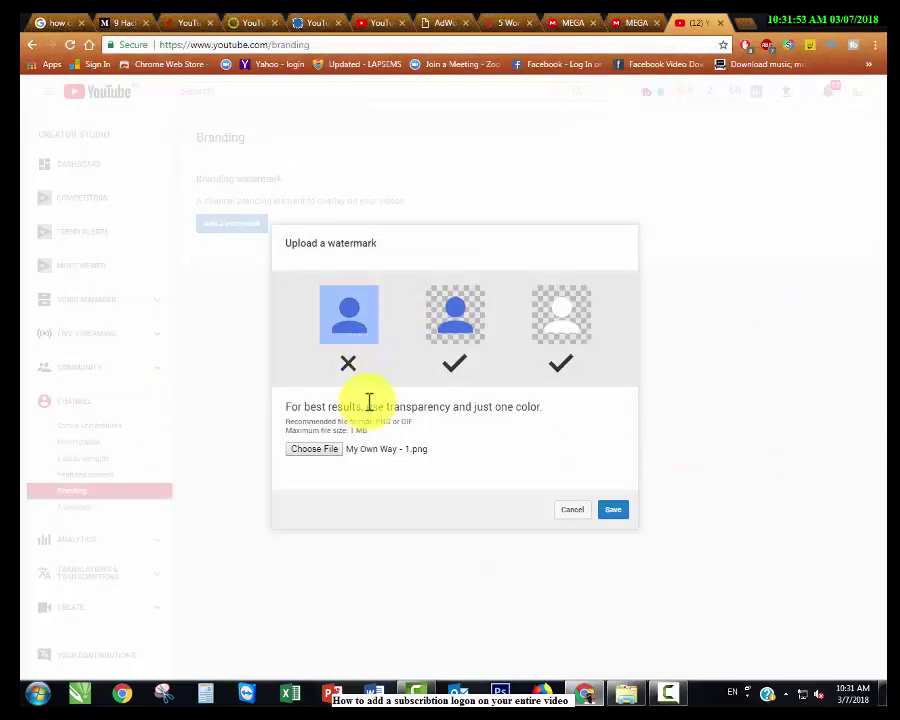
pyautogui.click(612, 509)
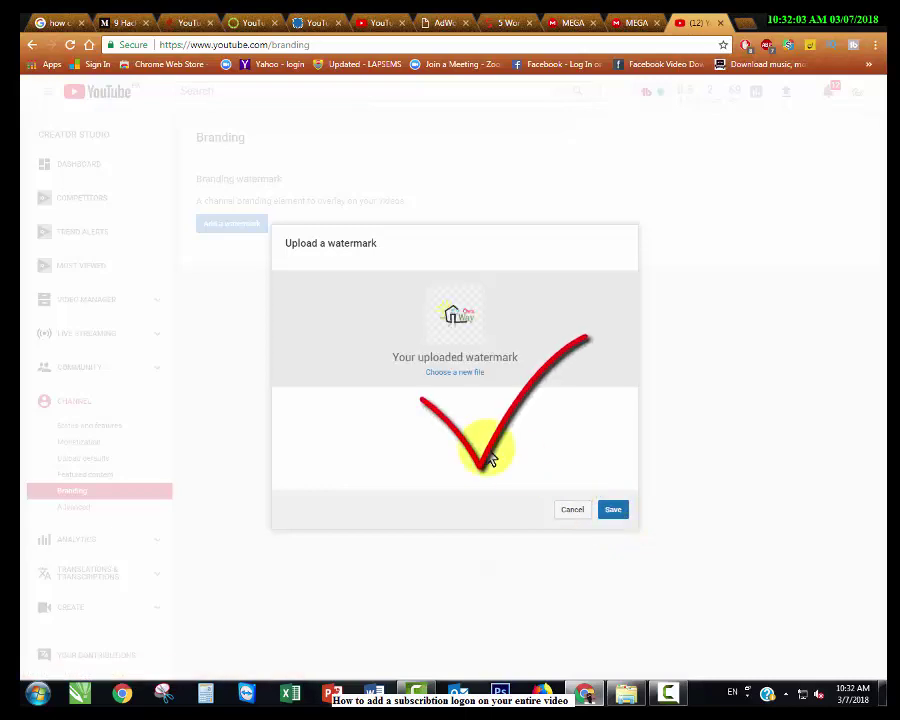
pyautogui.click(612, 510)
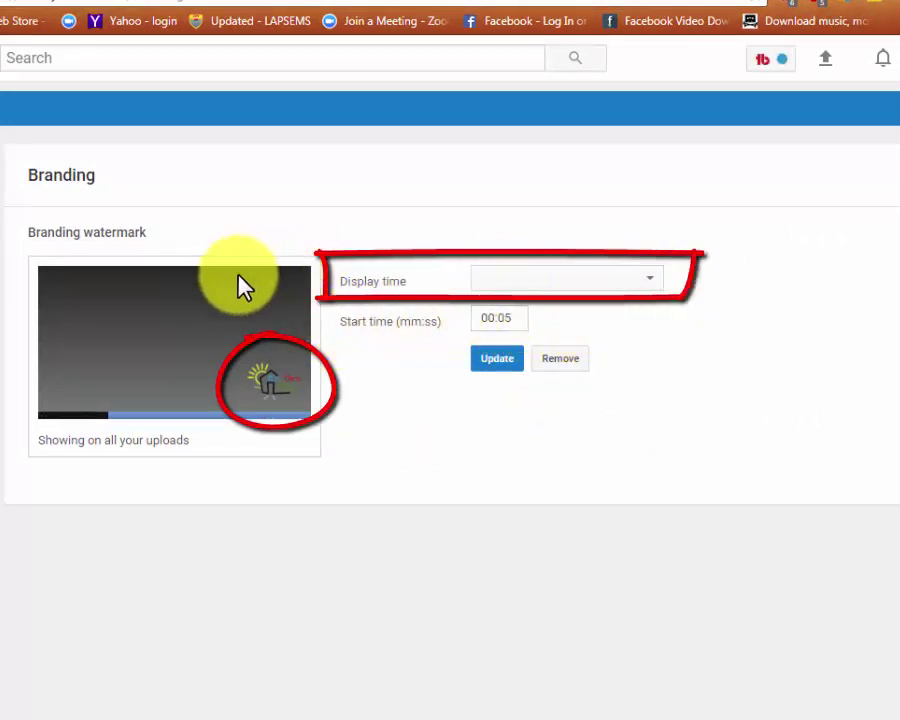
# Set the watermark's display time to Entire video and update the branding settings.
pyautogui.click(647, 287)
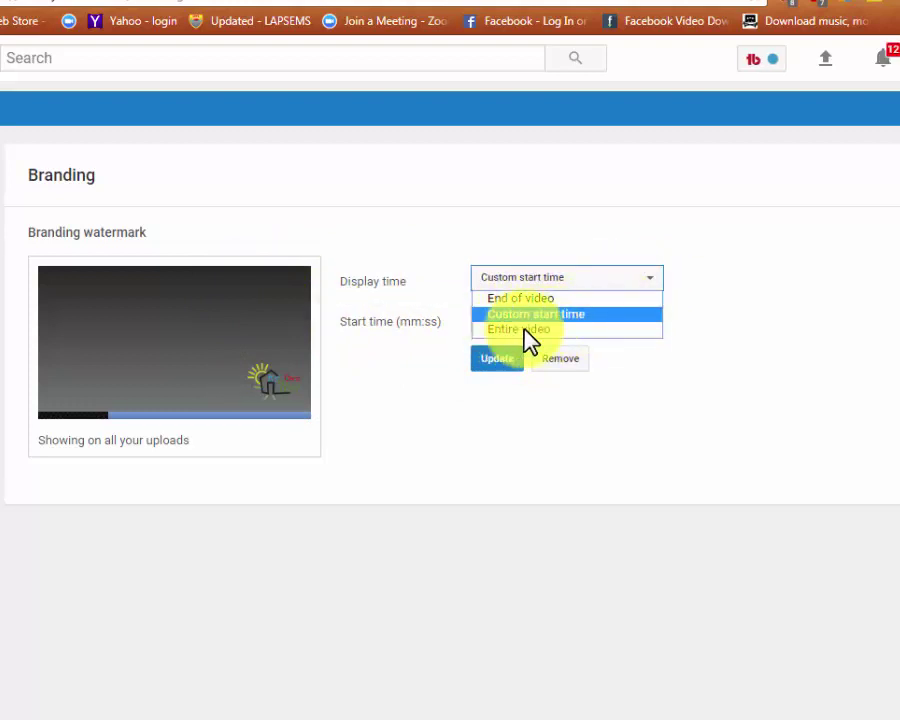
pyautogui.click(525, 331)
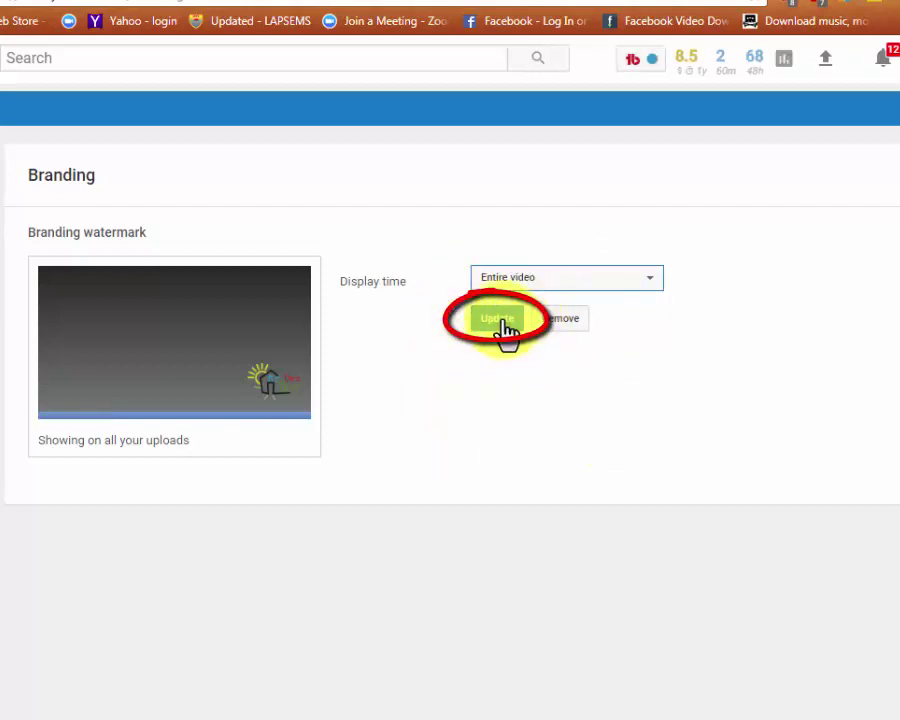
pyautogui.click(500, 320)
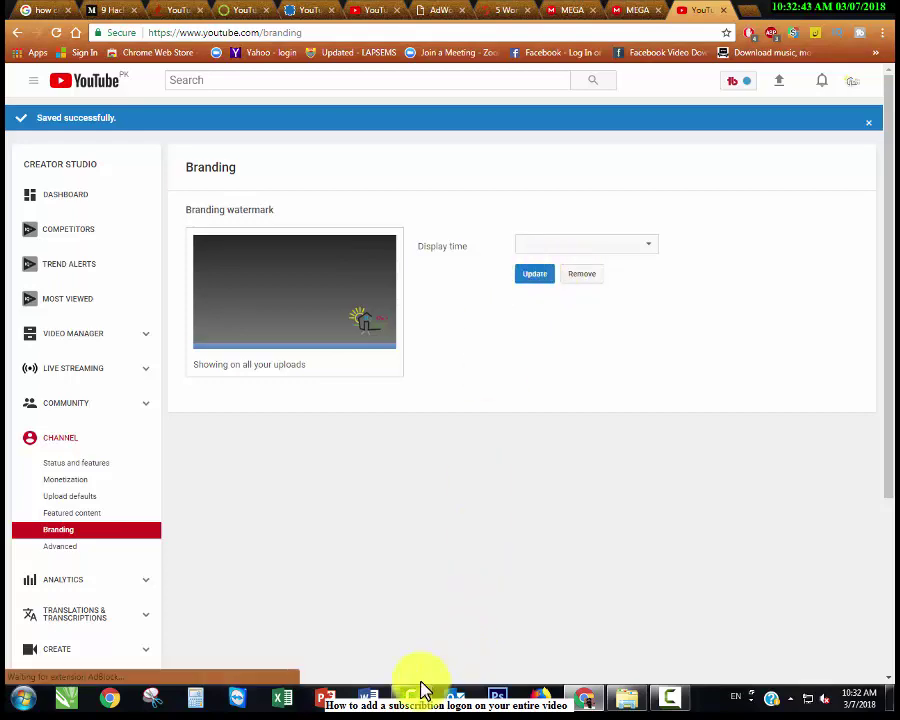
pyautogui.click(545, 277)
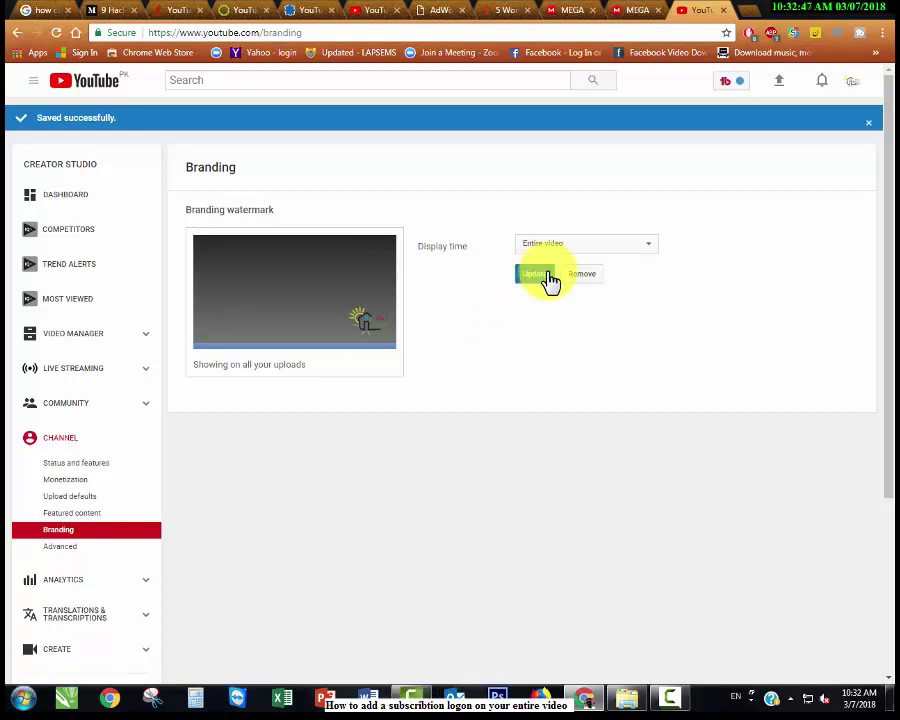
pyautogui.click(527, 280)
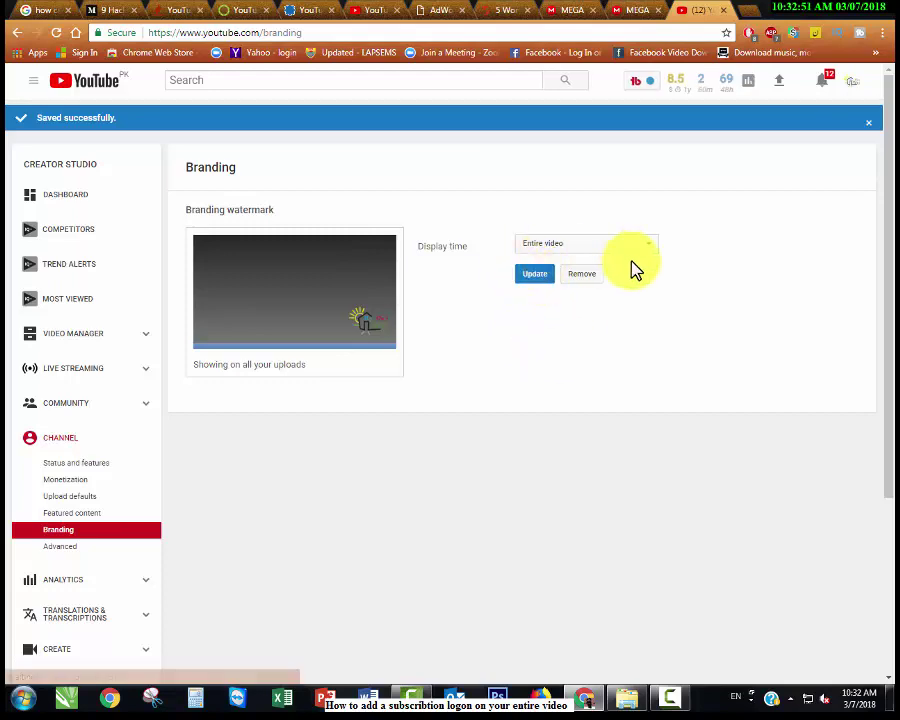
pyautogui.click(535, 276)
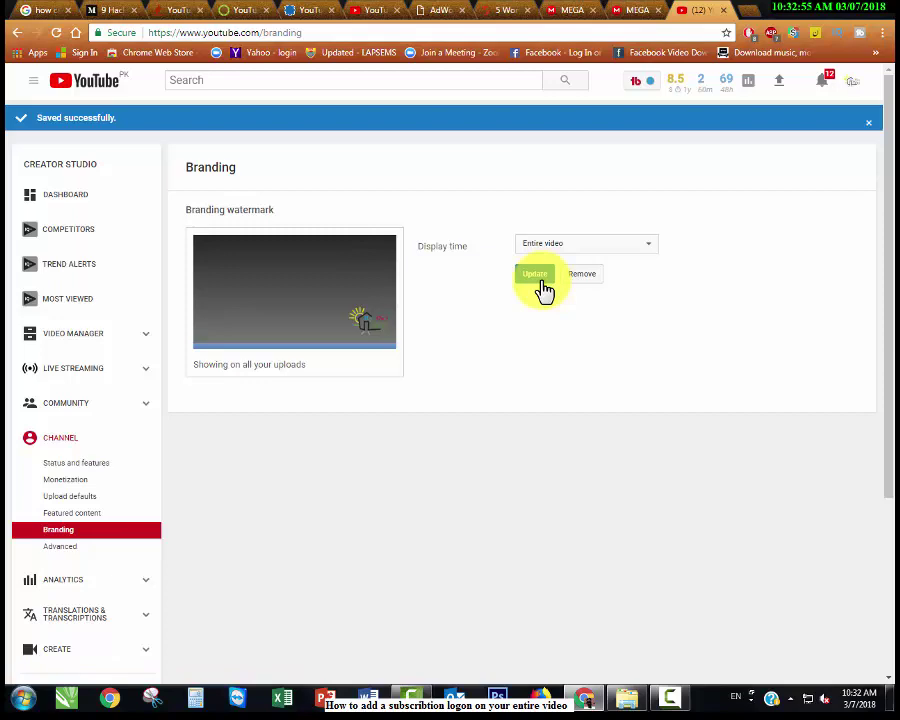
pyautogui.click(541, 285)
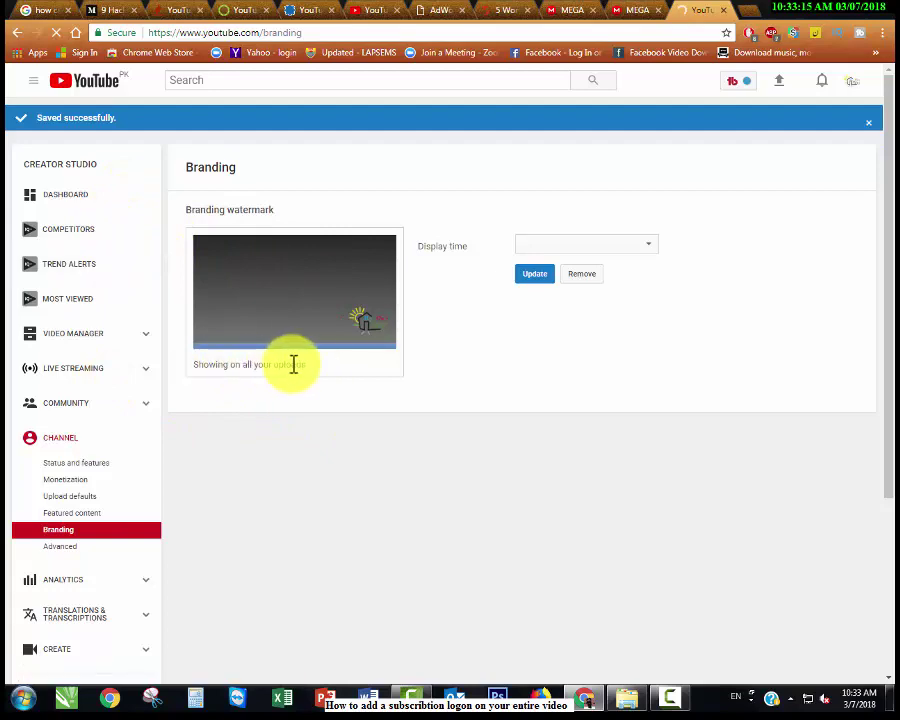
pyautogui.click(192, 362)
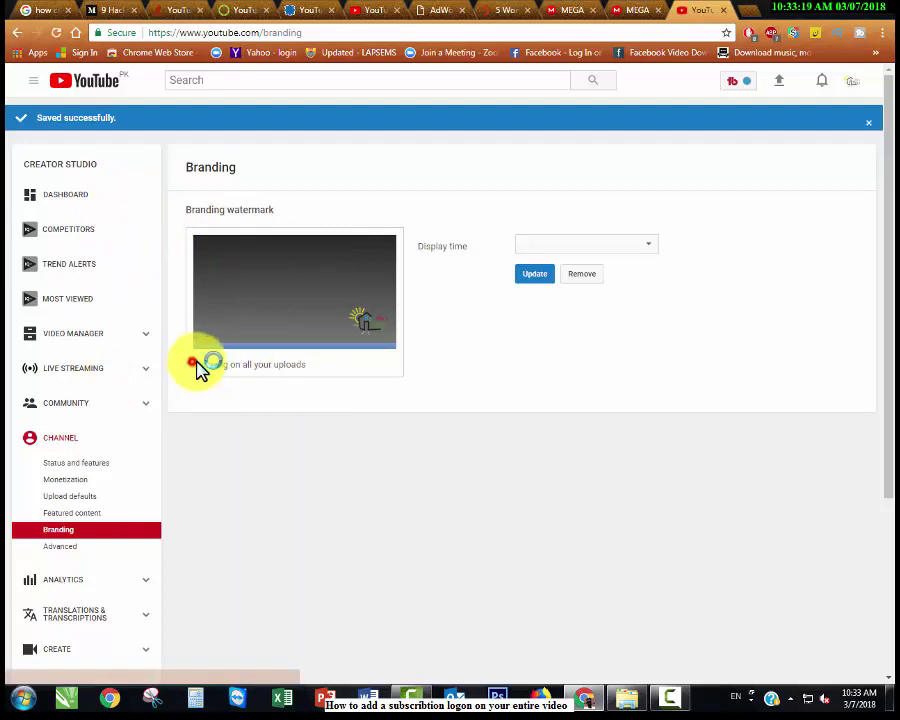
pyautogui.moveTo(310, 370); pyautogui.dragTo(311, 370)
pyautogui.click(290, 440)
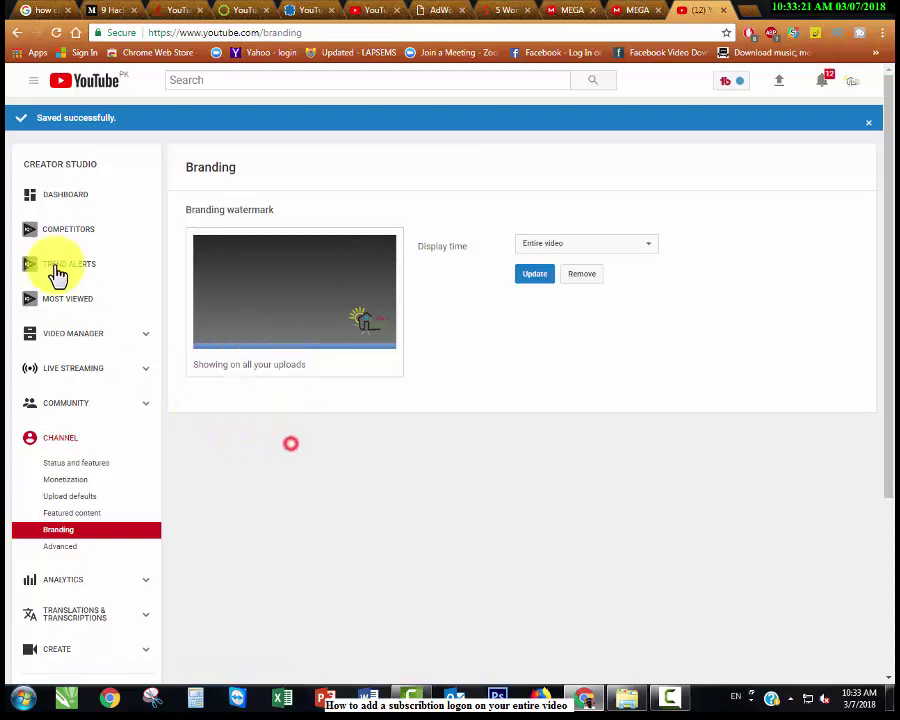
# Open the Adobe Photoshop CS6 Basic Tutorial video from the dashboard and check the watermark on its player.
pyautogui.click(72, 196)
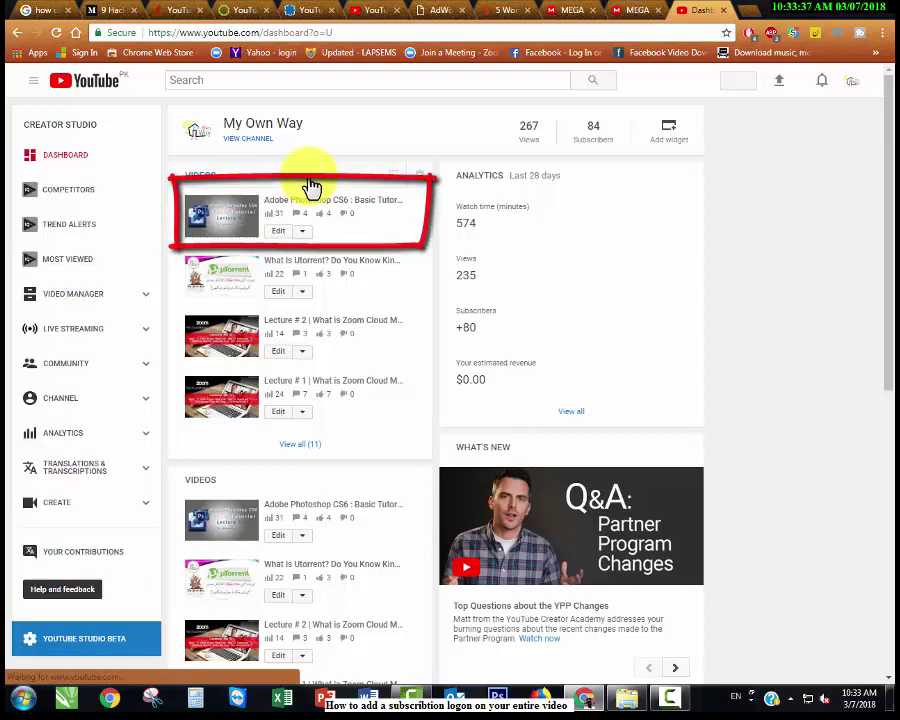
pyautogui.click(310, 186)
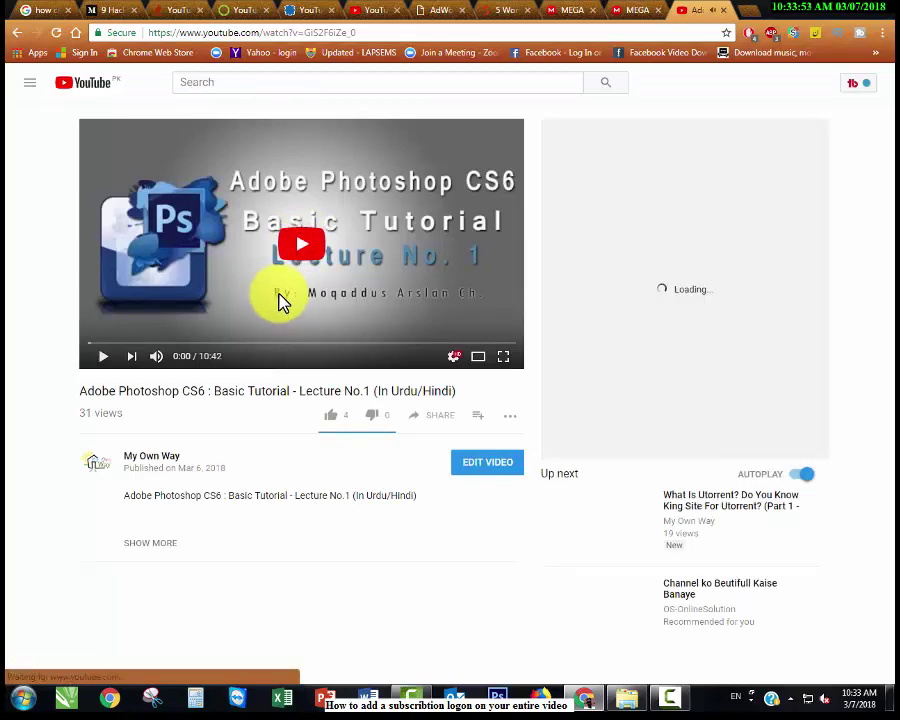
pyautogui.click(281, 302)
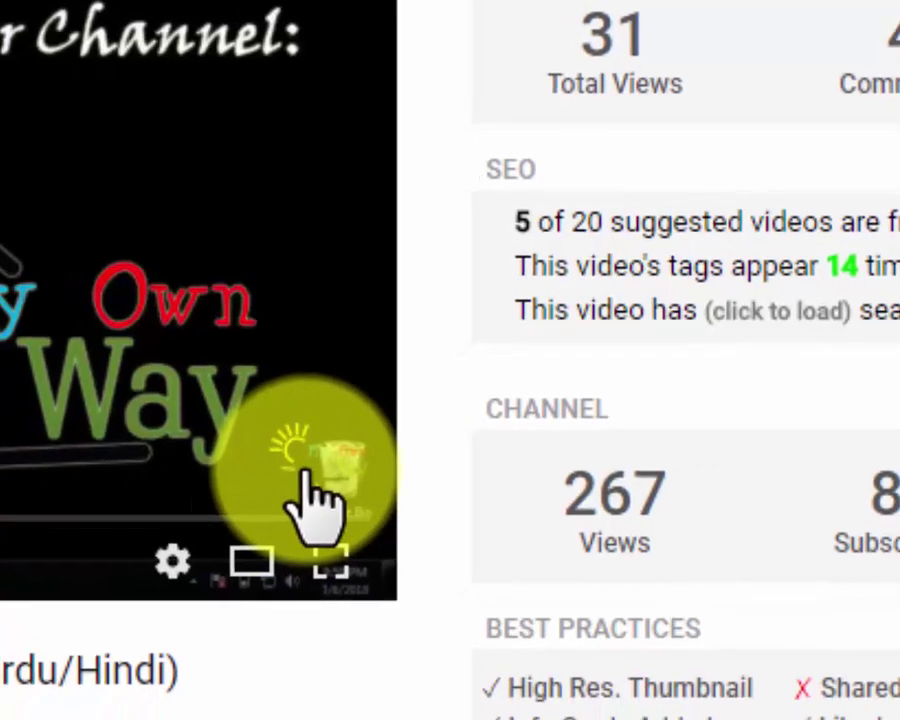
pyautogui.moveTo(310, 470)
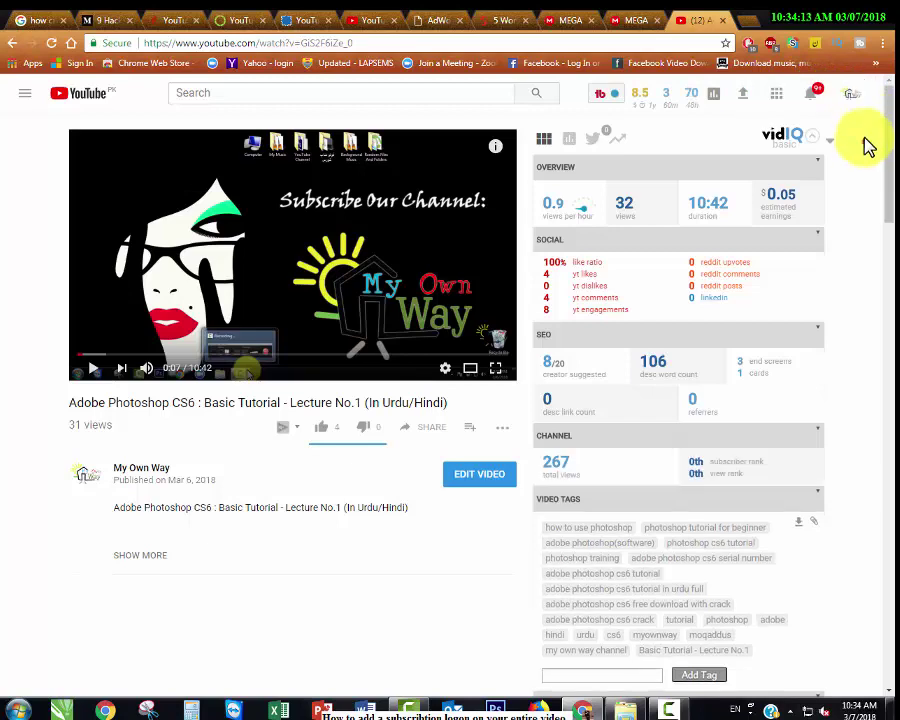
# Go to the My Own Way channel page and open the "What Is Utorrent?" video.
pyautogui.click(856, 102)
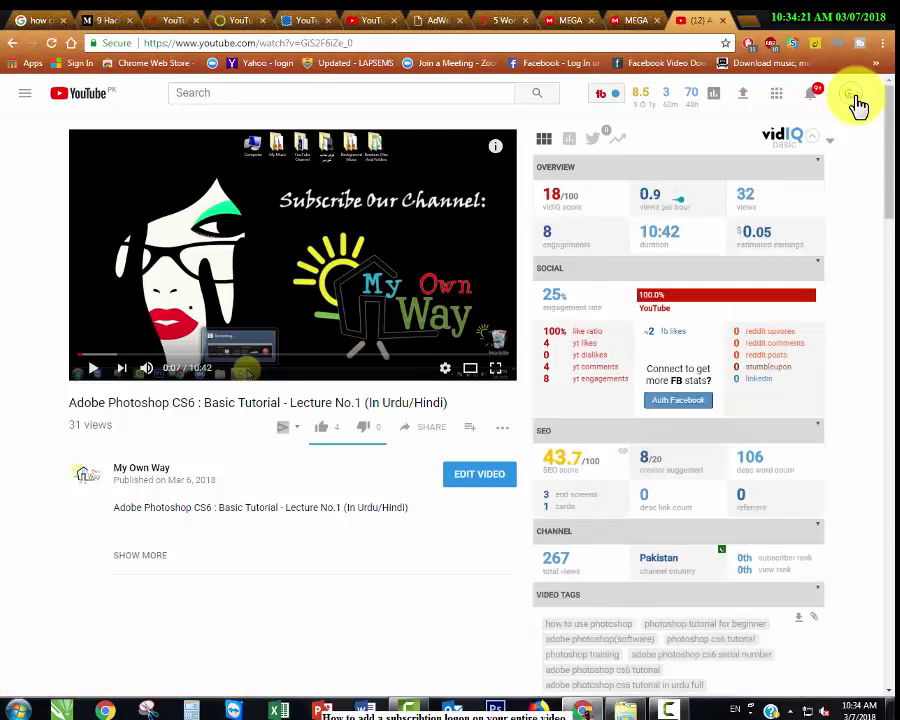
pyautogui.click(123, 476)
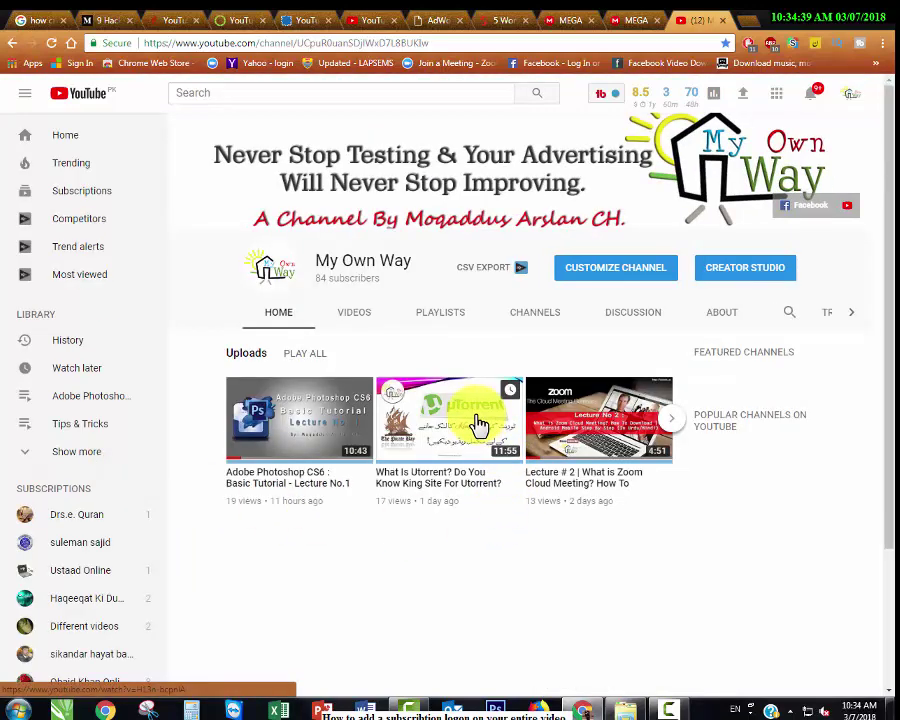
pyautogui.click(480, 425)
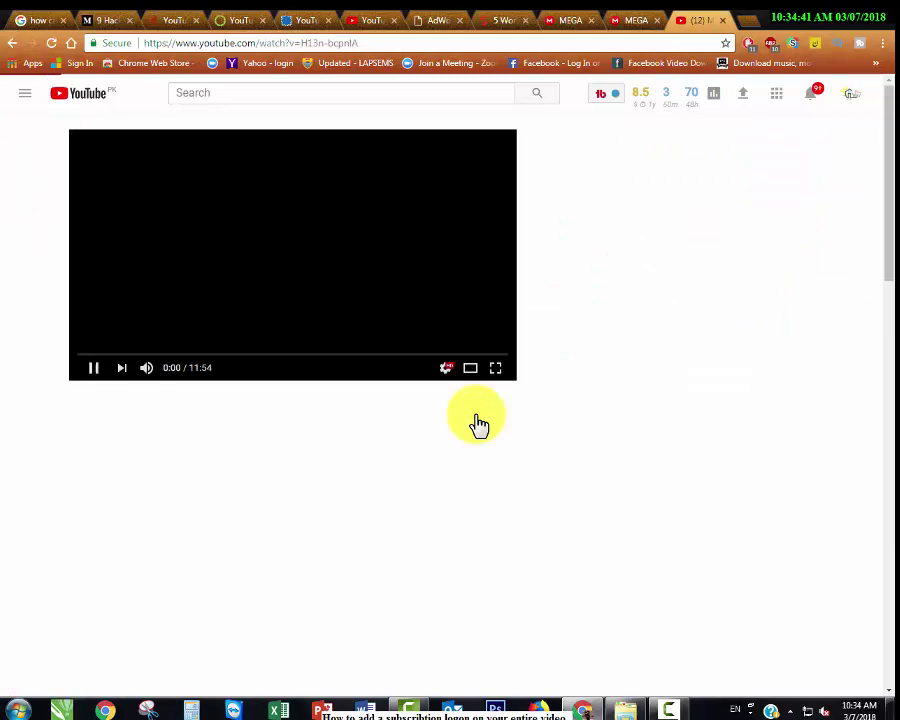